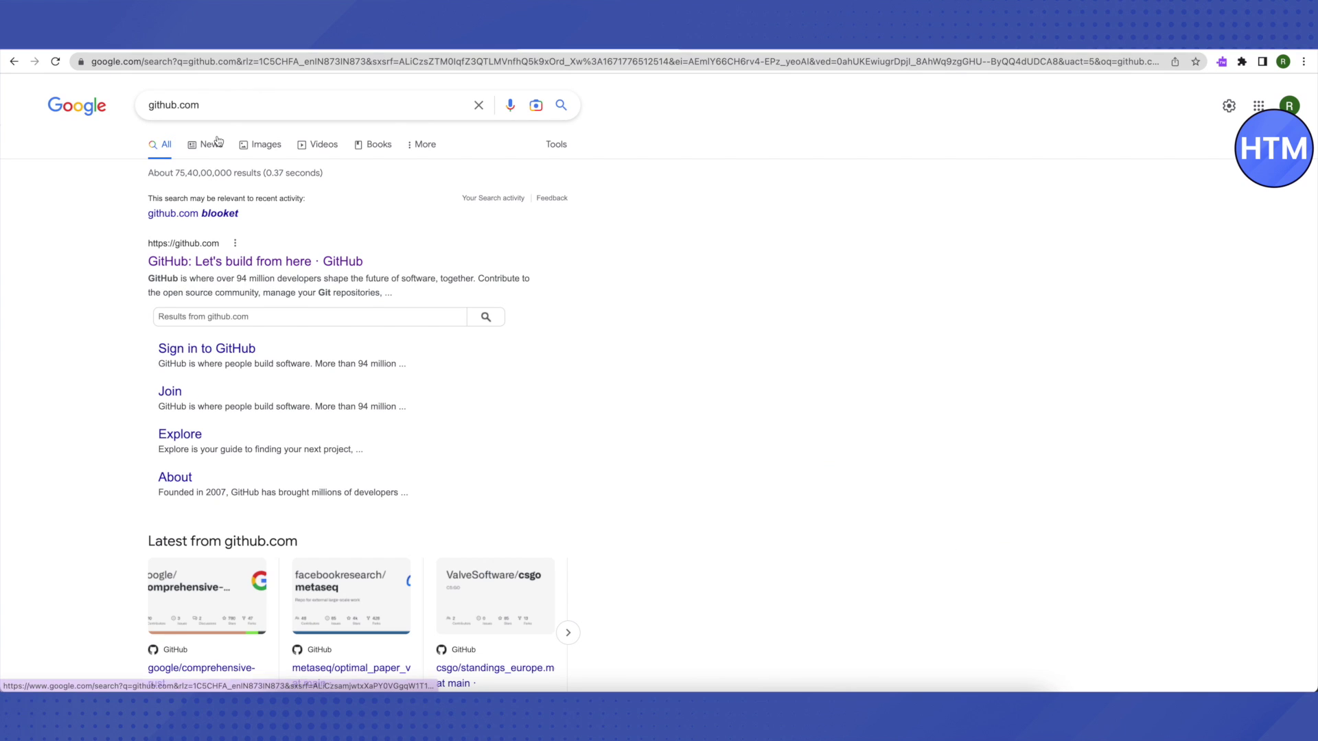
Open github.com from the 'GitHub: Let's build from here' search result
{"action": "right_click", "coordinate": [222, 273]}
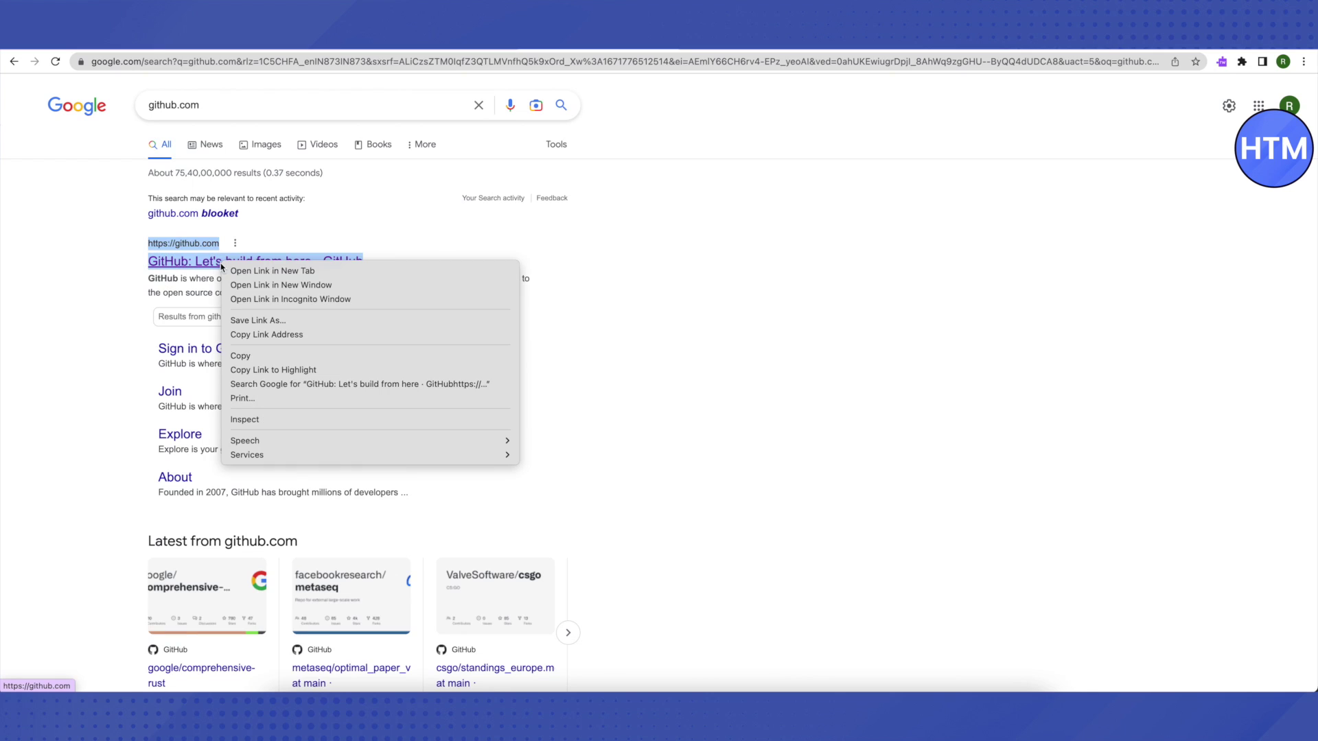
{"action": "left_click", "coordinate": [278, 267]}
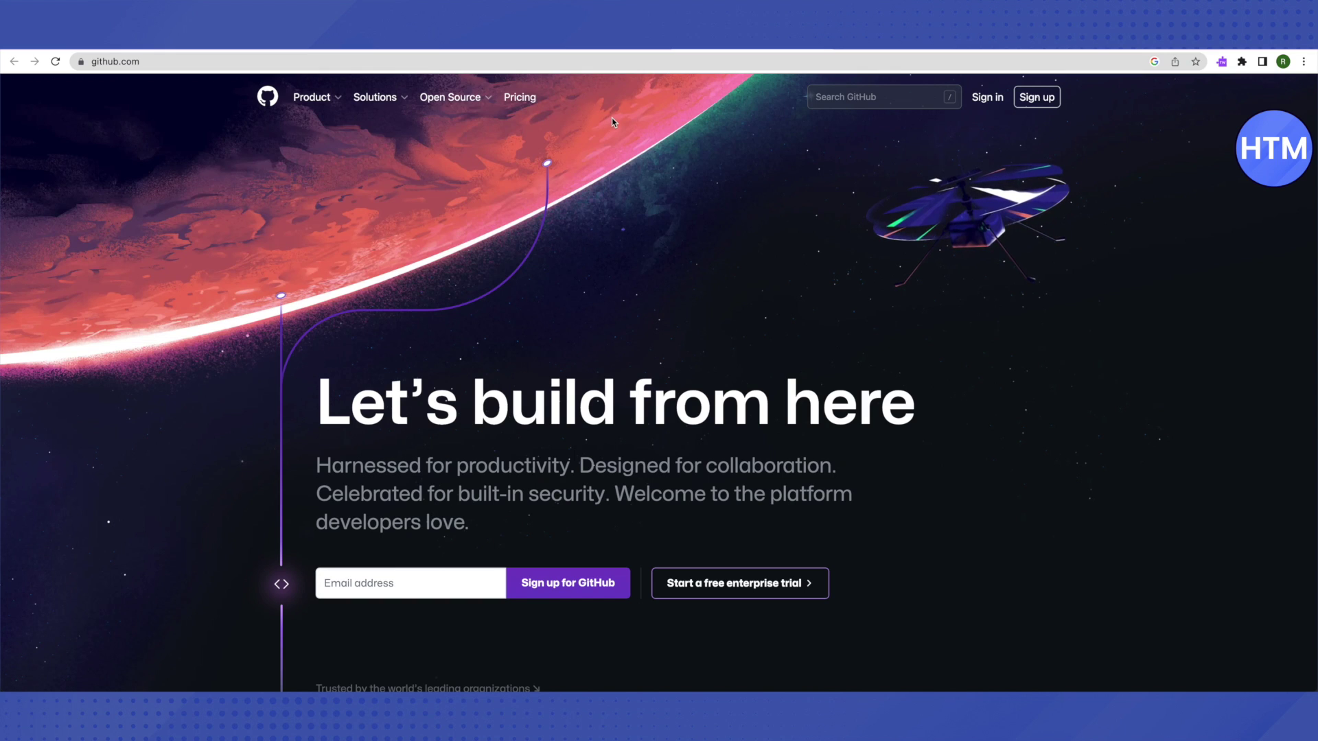
Search GitHub for 'blookethackss'
{"action": "left_click", "coordinate": [846, 97]}
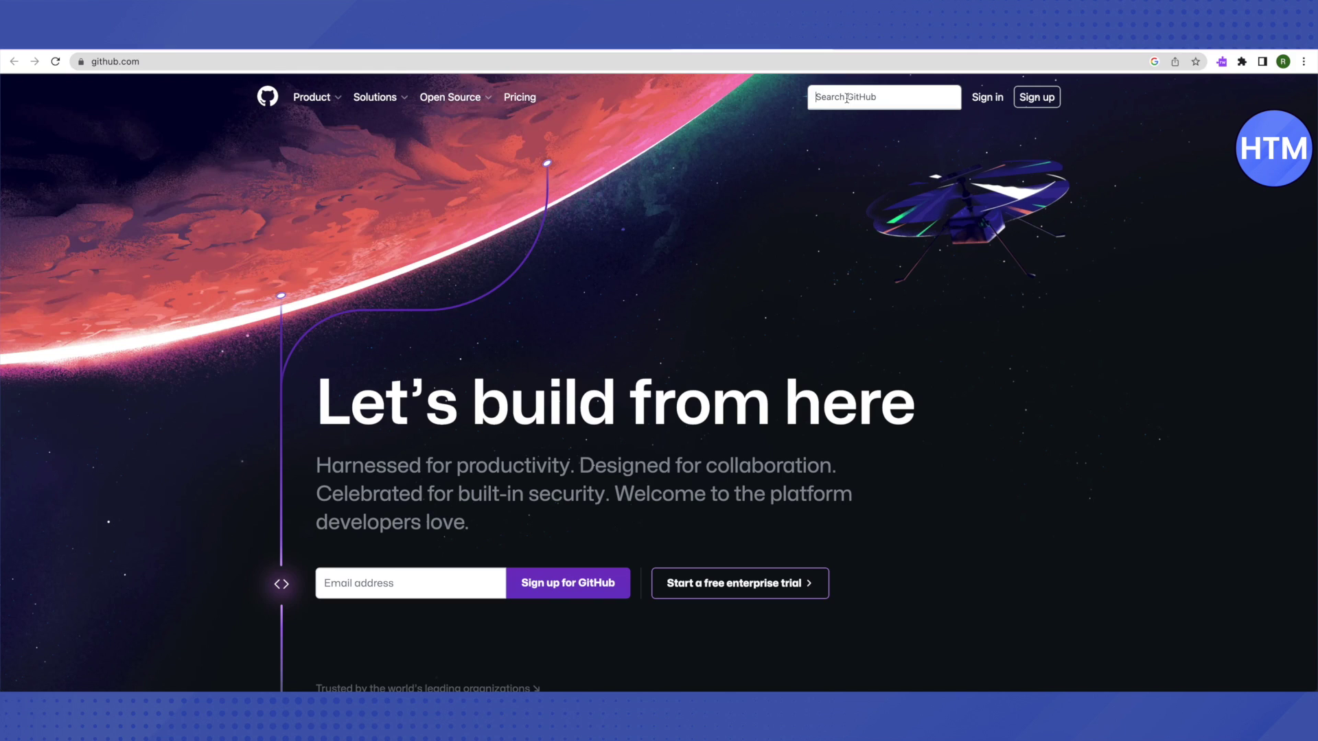
{"action": "type", "text": "blooket"}
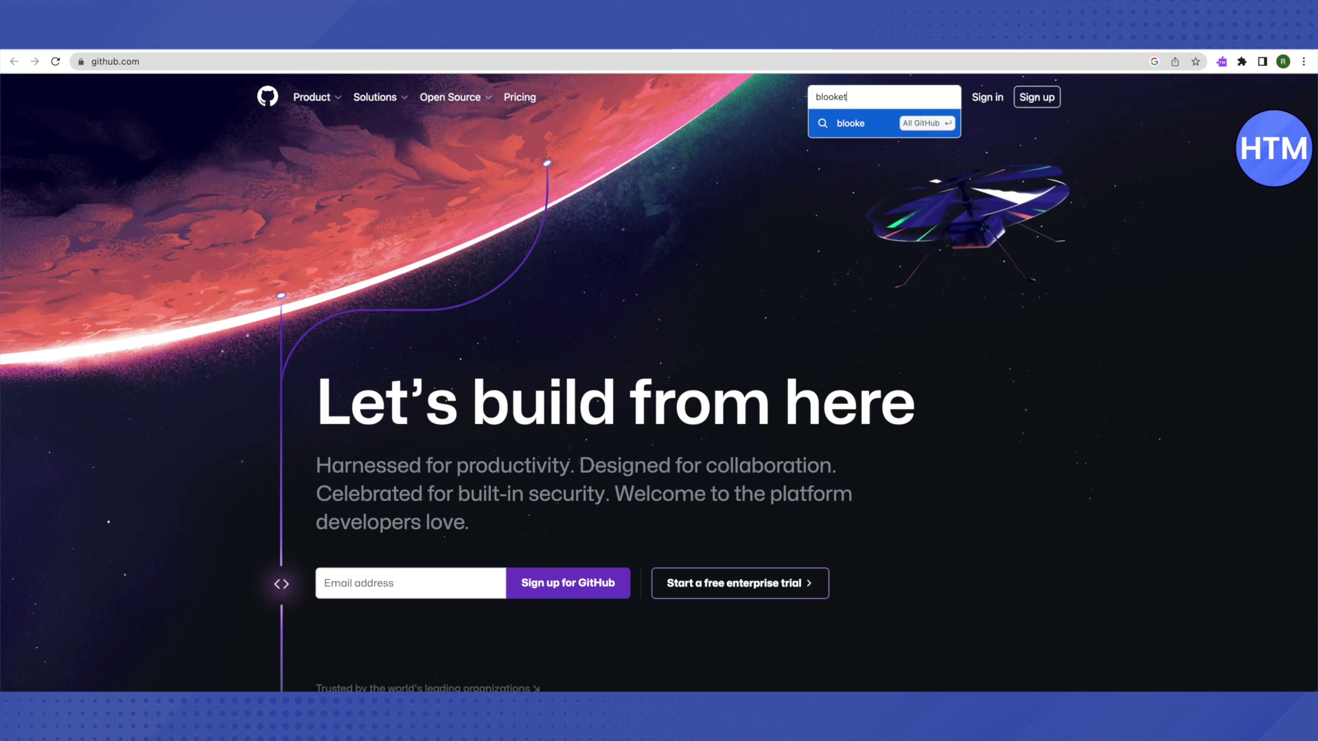
{"action": "type", "text": "hackss"}
{"action": "key", "text": "Return"}
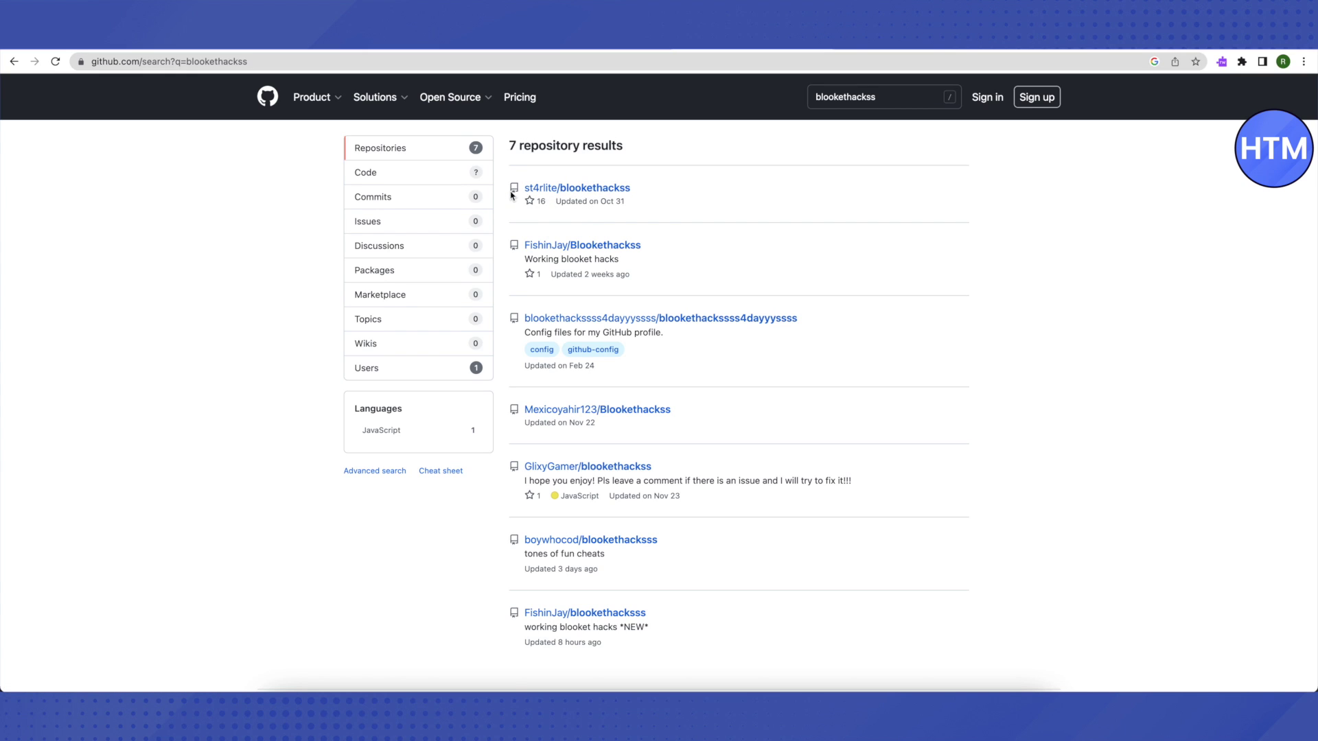
Open the global folder of the st4rlite/blookethackss repository
{"action": "left_click", "coordinate": [575, 190]}
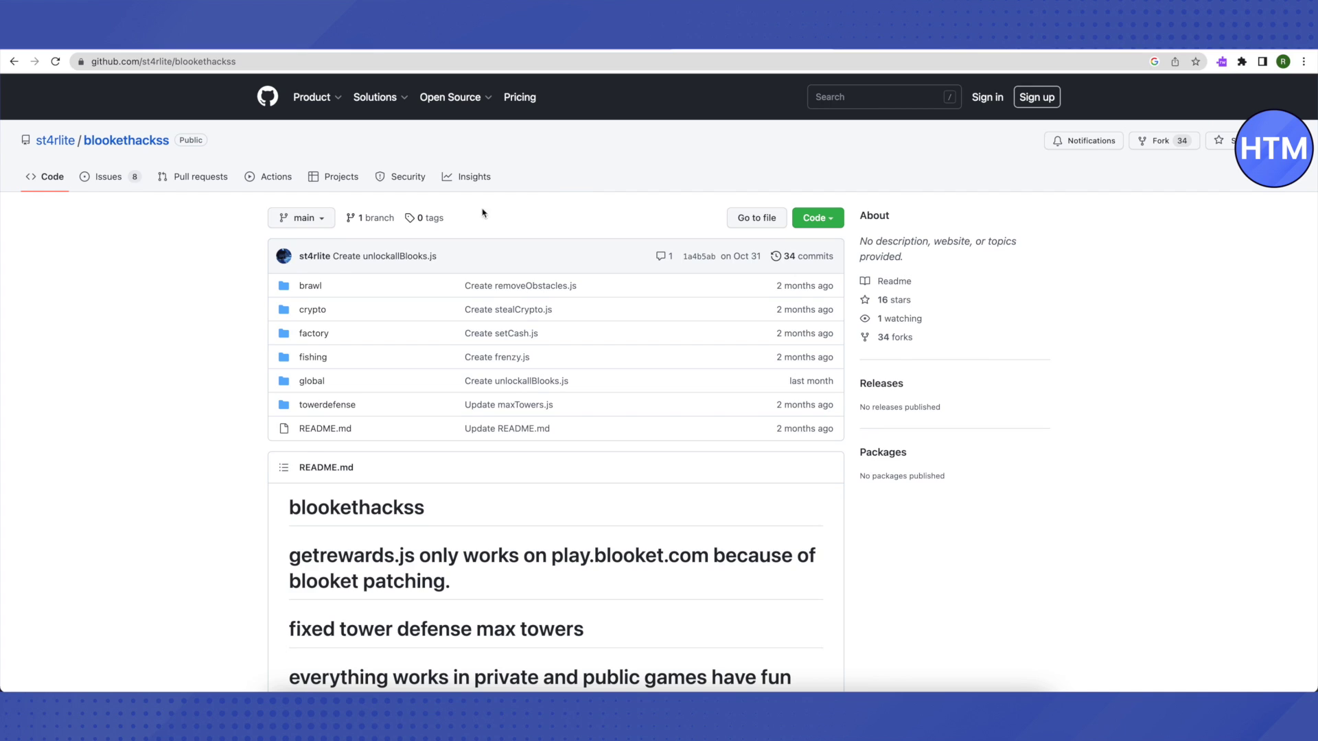
{"action": "left_click", "coordinate": [311, 381]}
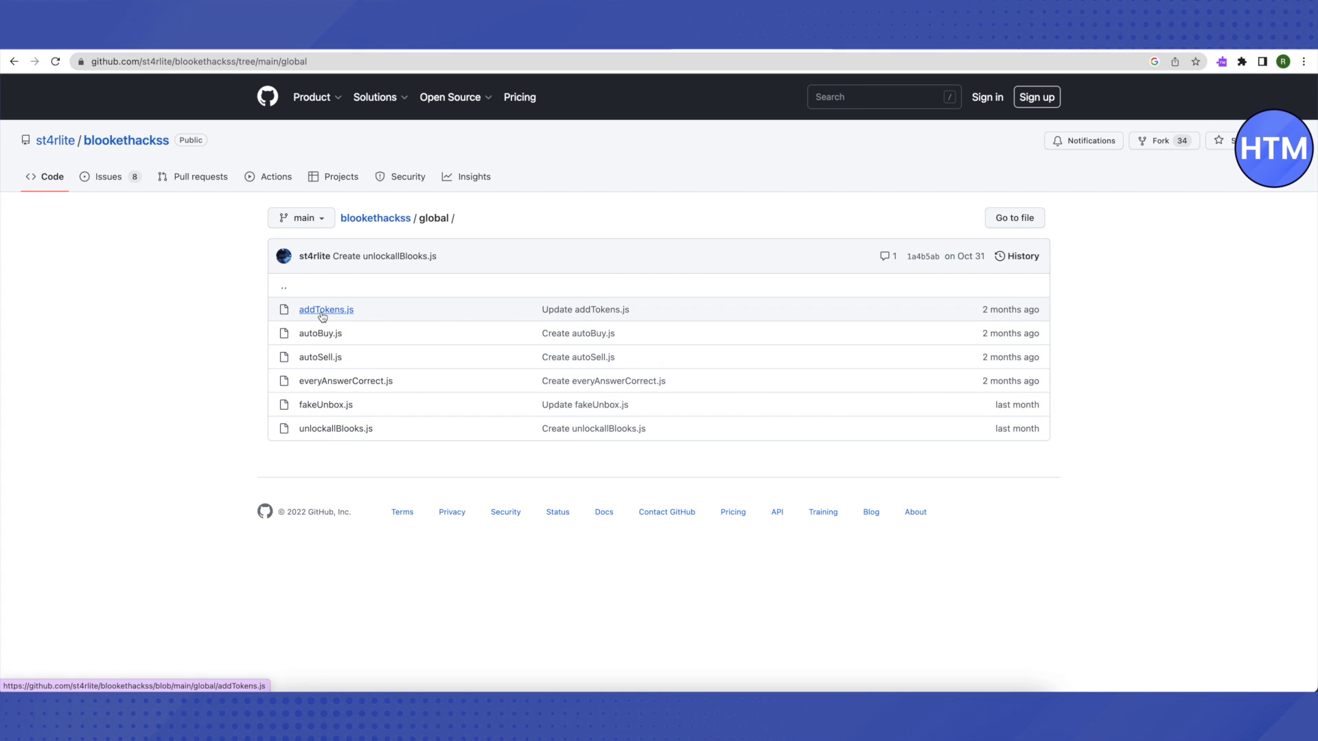
Copy the raw contents of addTokens.js from the global folder
{"action": "left_click", "coordinate": [321, 311]}
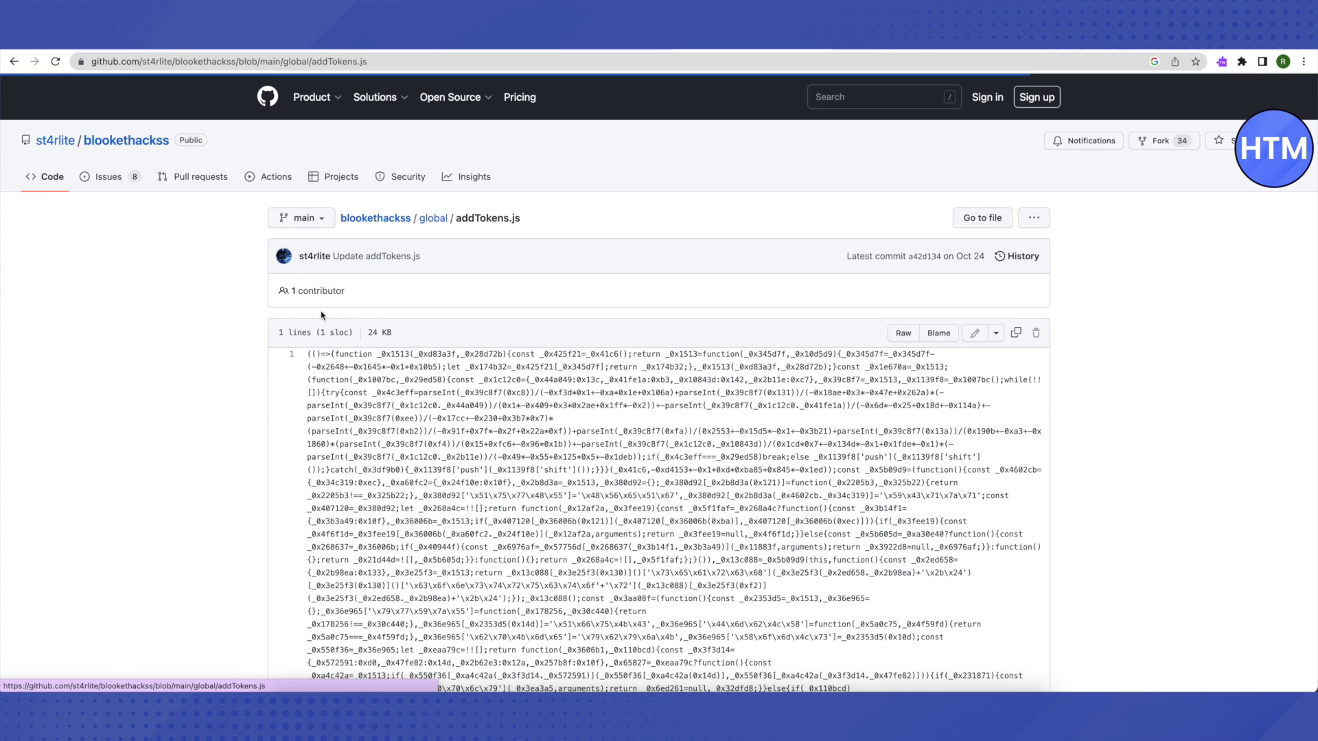
{"action": "left_click", "coordinate": [1015, 332]}
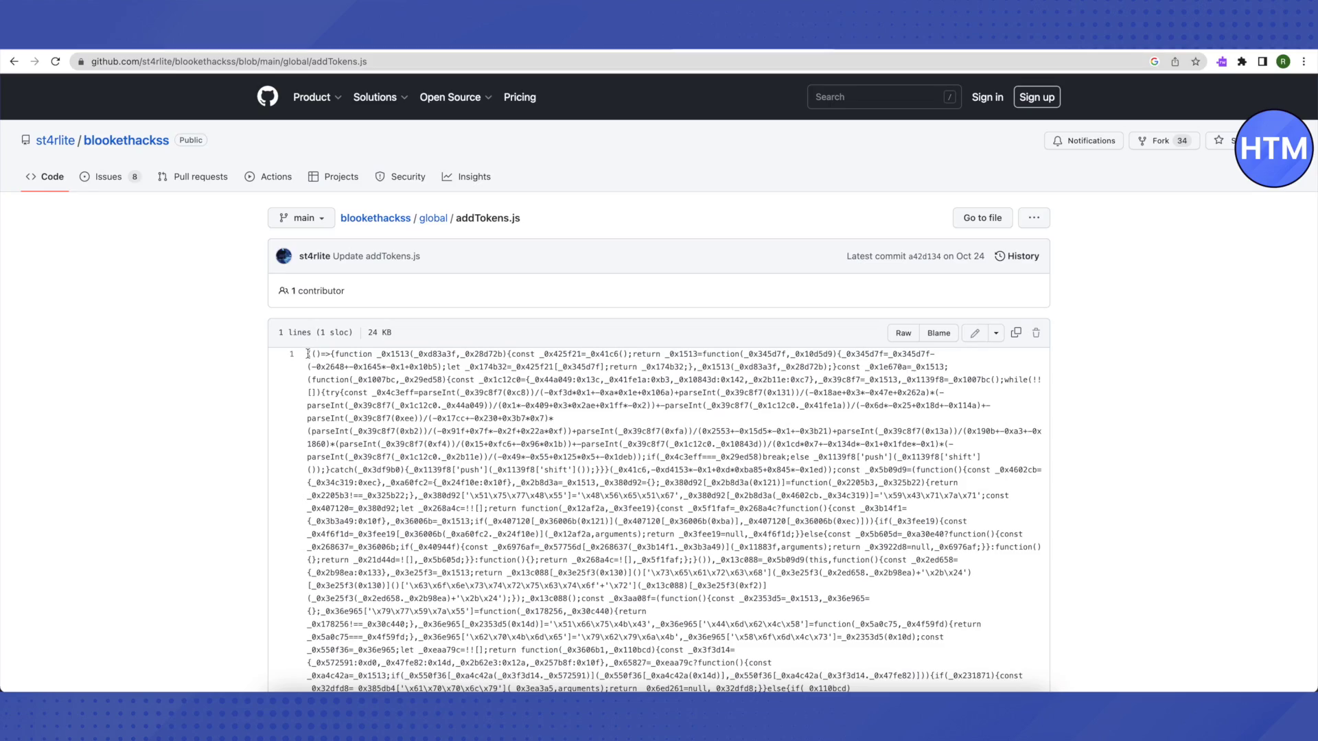
{"action": "mouse_move", "coordinate": [307, 353]}
{"action": "left_mouse_down"}
{"action": "mouse_move", "coordinate": [829, 661]}
{"action": "mouse_move", "coordinate": [842, 592]}
{"action": "mouse_move", "coordinate": [787, 592]}
{"action": "left_mouse_up"}
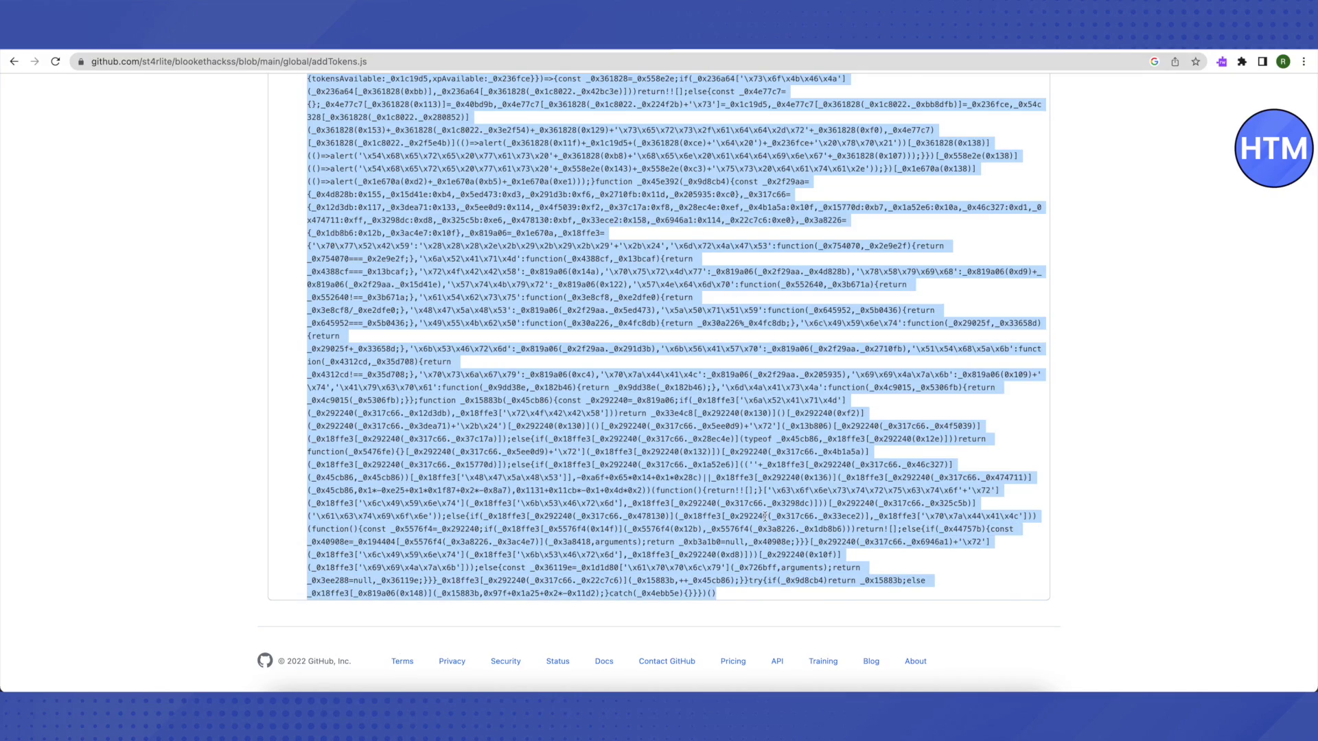
{"action": "scroll", "coordinate": [765, 516], "scroll_direction": "up", "scroll_amount": 15}
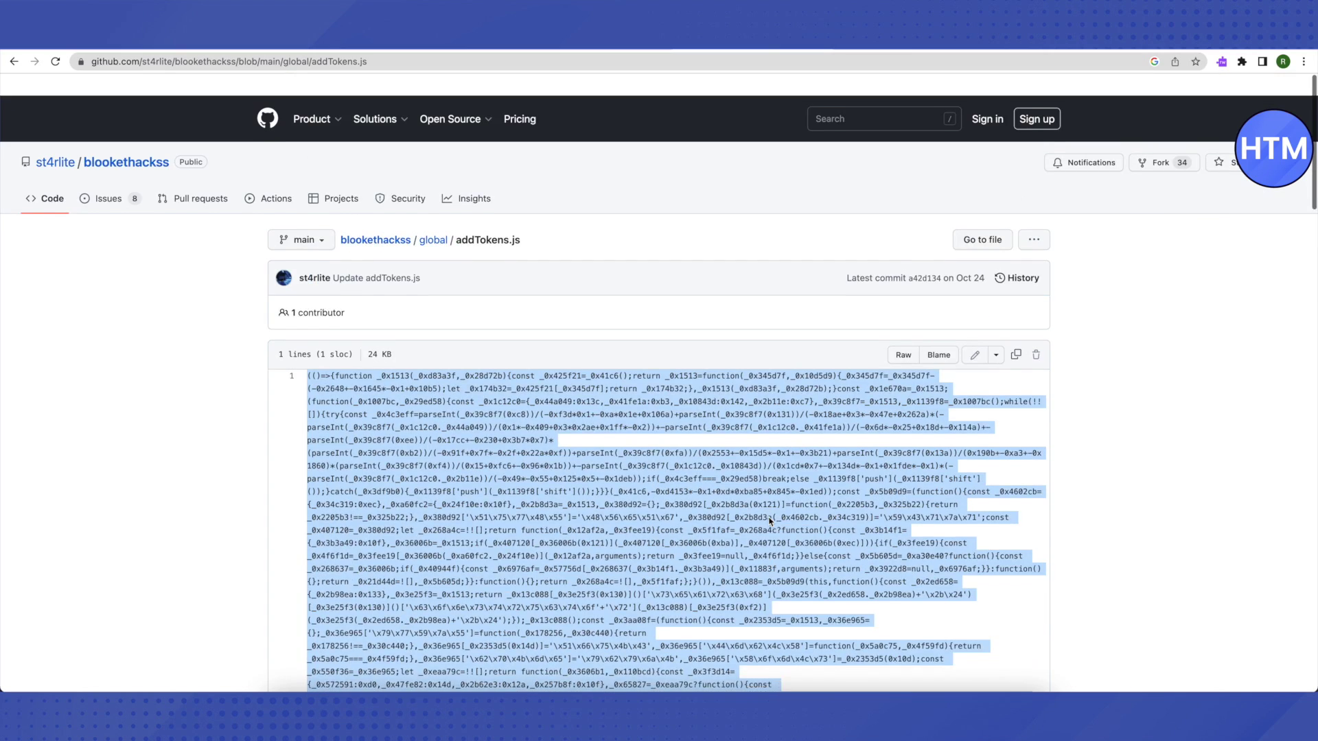
{"action": "left_click", "coordinate": [1128, 444]}
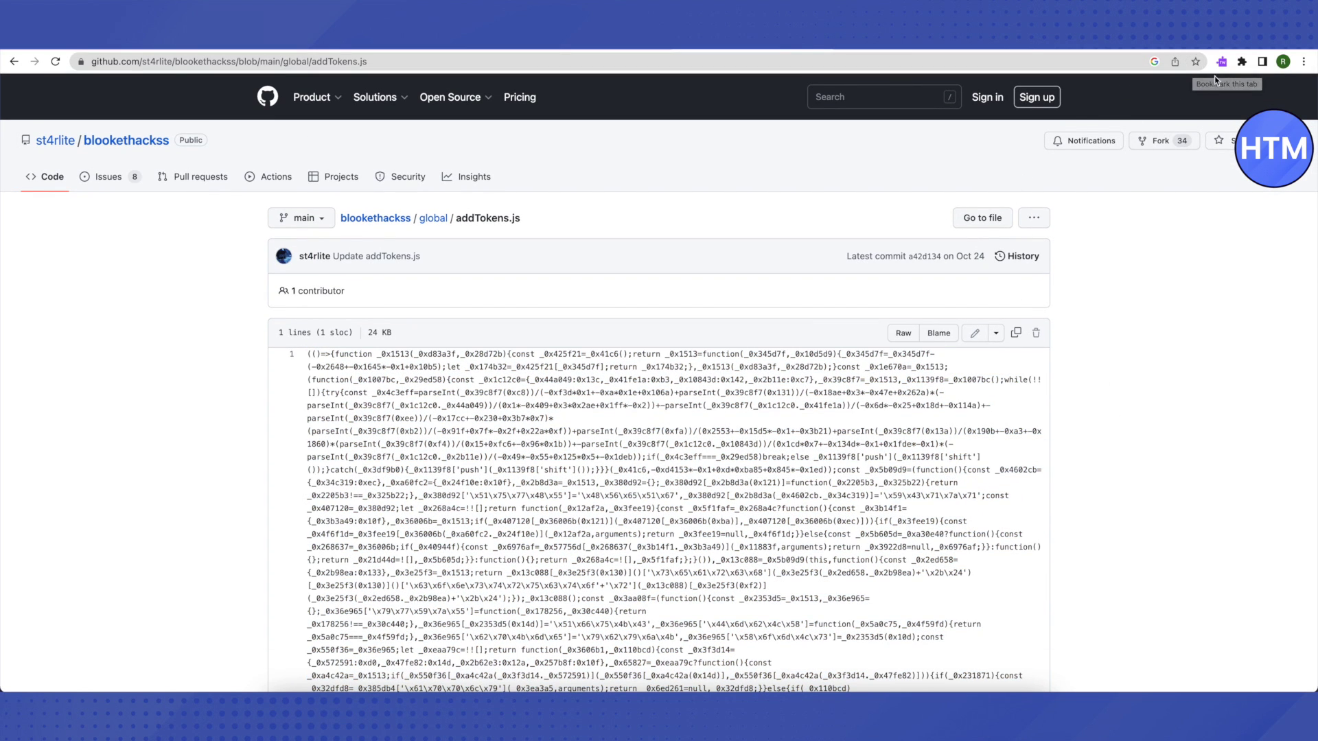
Bookmark the page as 'Blookethack' with address javascript: plus the pasted addTokens.js code
{"action": "left_click", "coordinate": [1195, 64]}
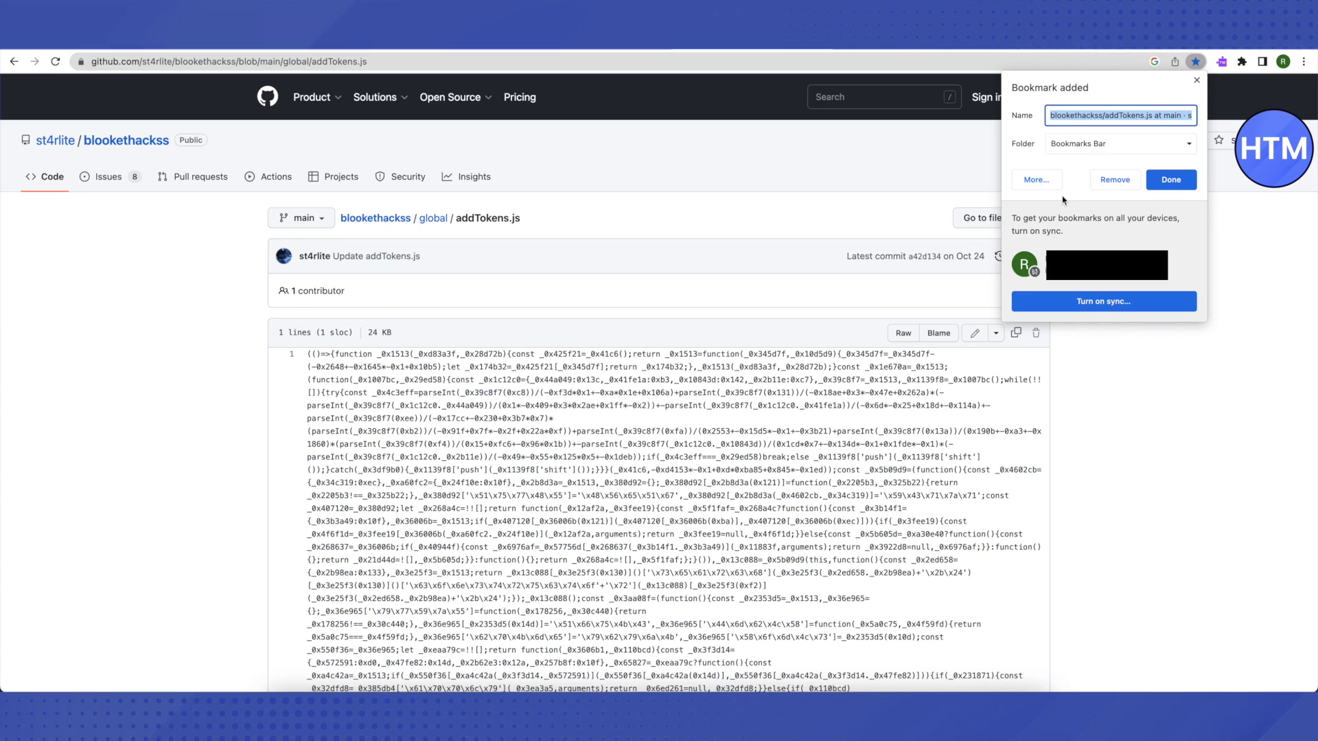
{"action": "left_click", "coordinate": [1036, 179]}
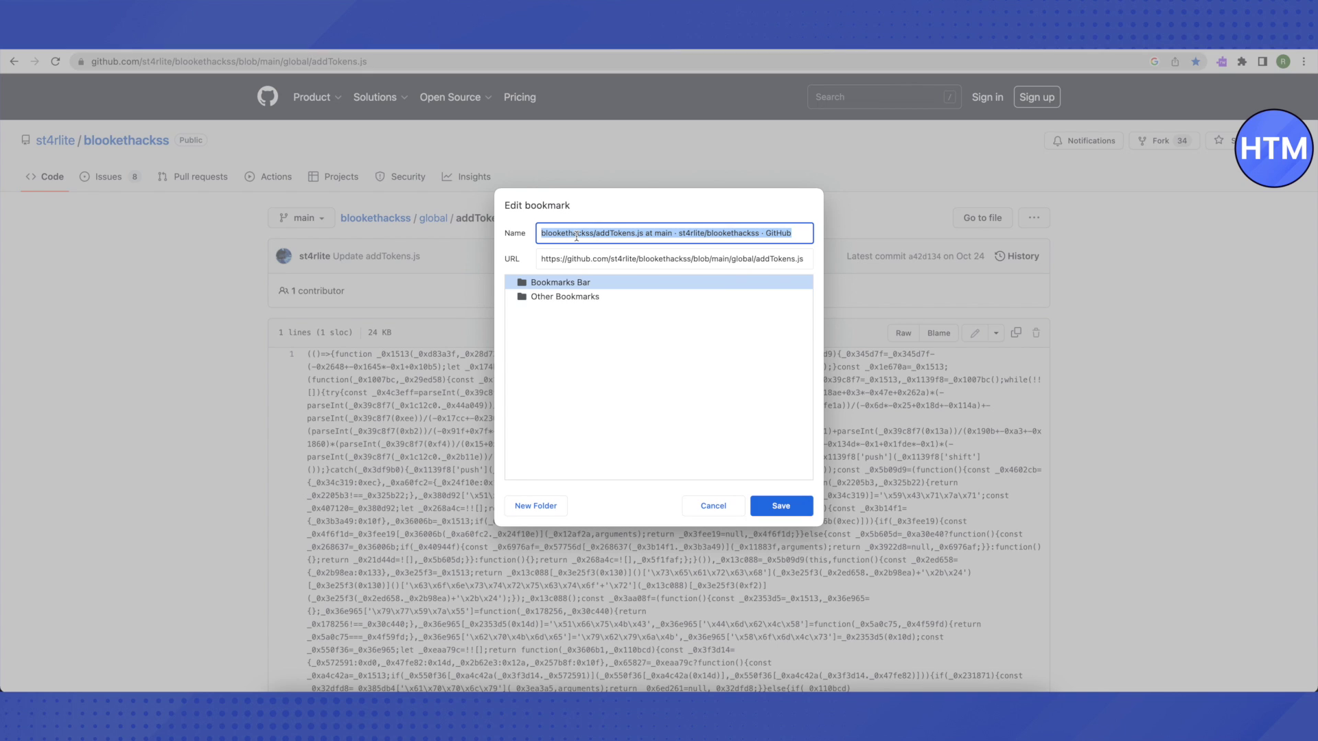
{"action": "type", "text": "Blookethack"}
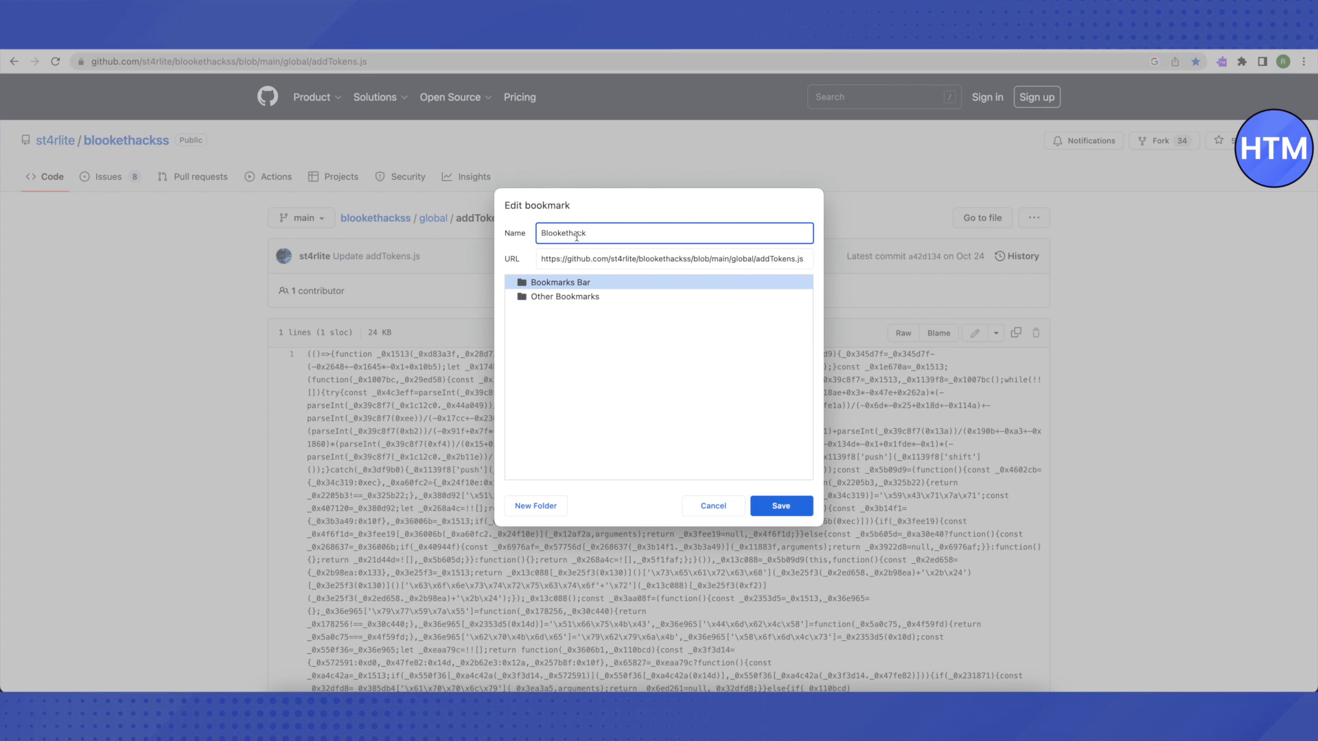
{"action": "left_click", "coordinate": [590, 261]}
{"action": "key", "text": "ctrl+a"}
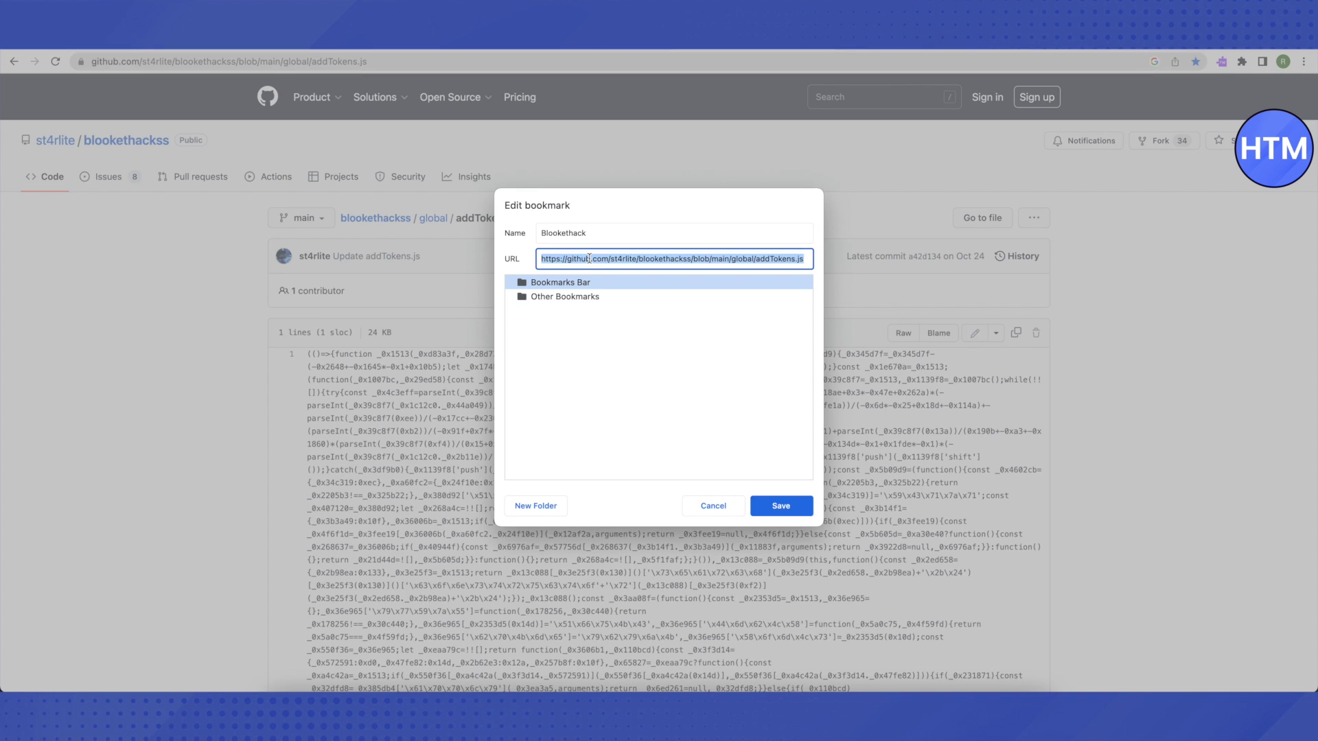
{"action": "type", "text": "javascript:"}
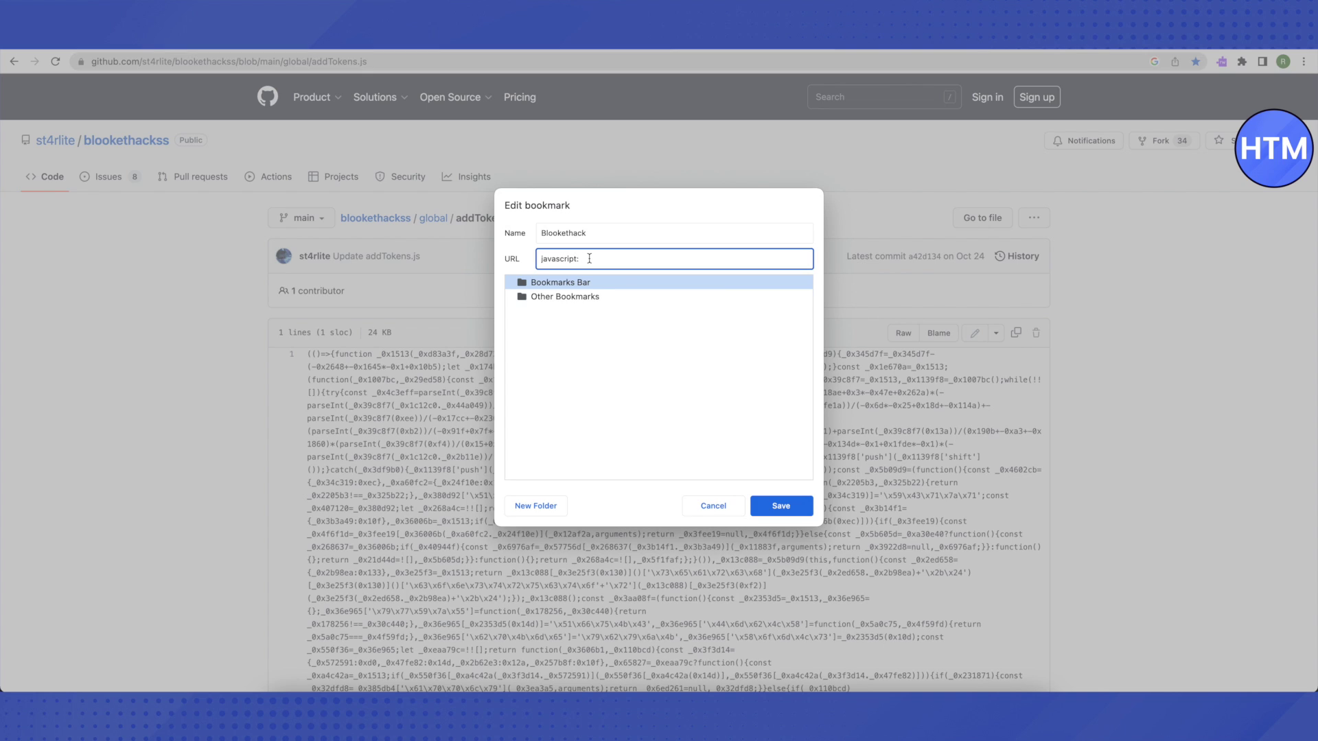
{"action": "key", "text": "ctrl+v"}
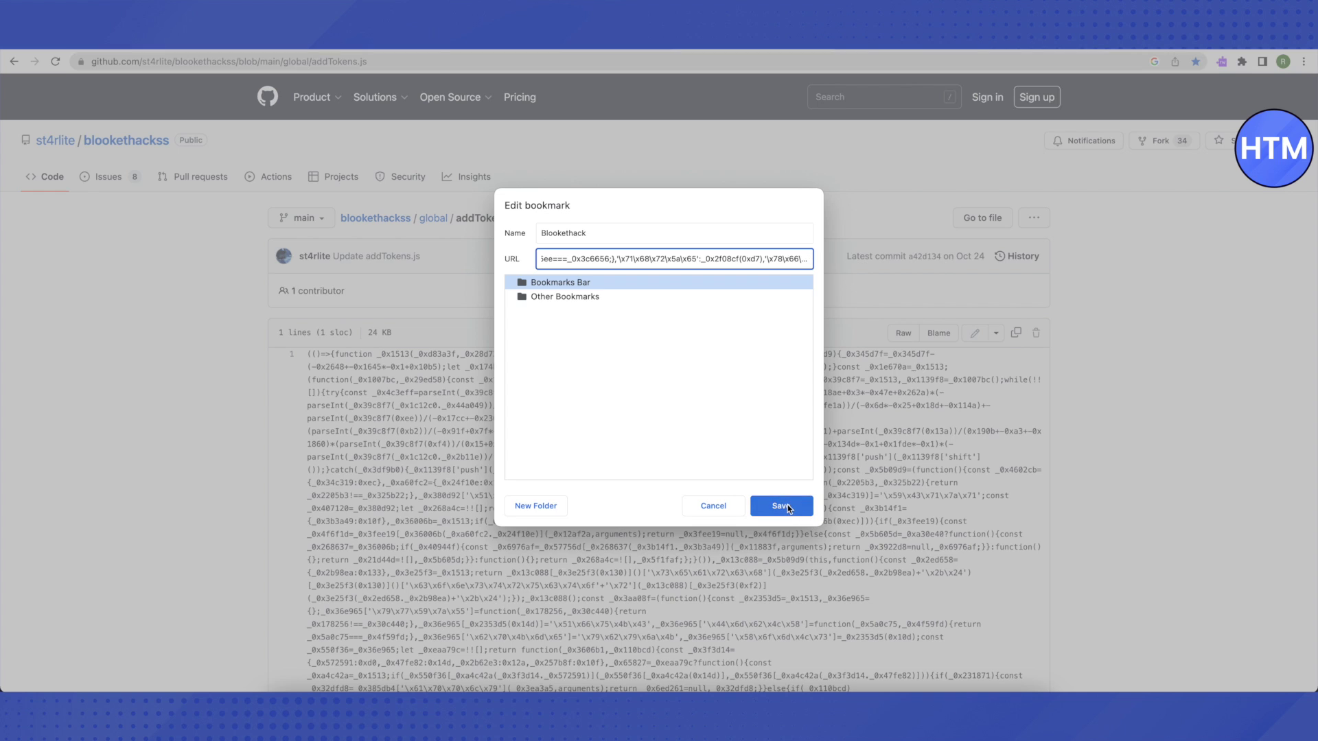
{"action": "left_click", "coordinate": [788, 505]}
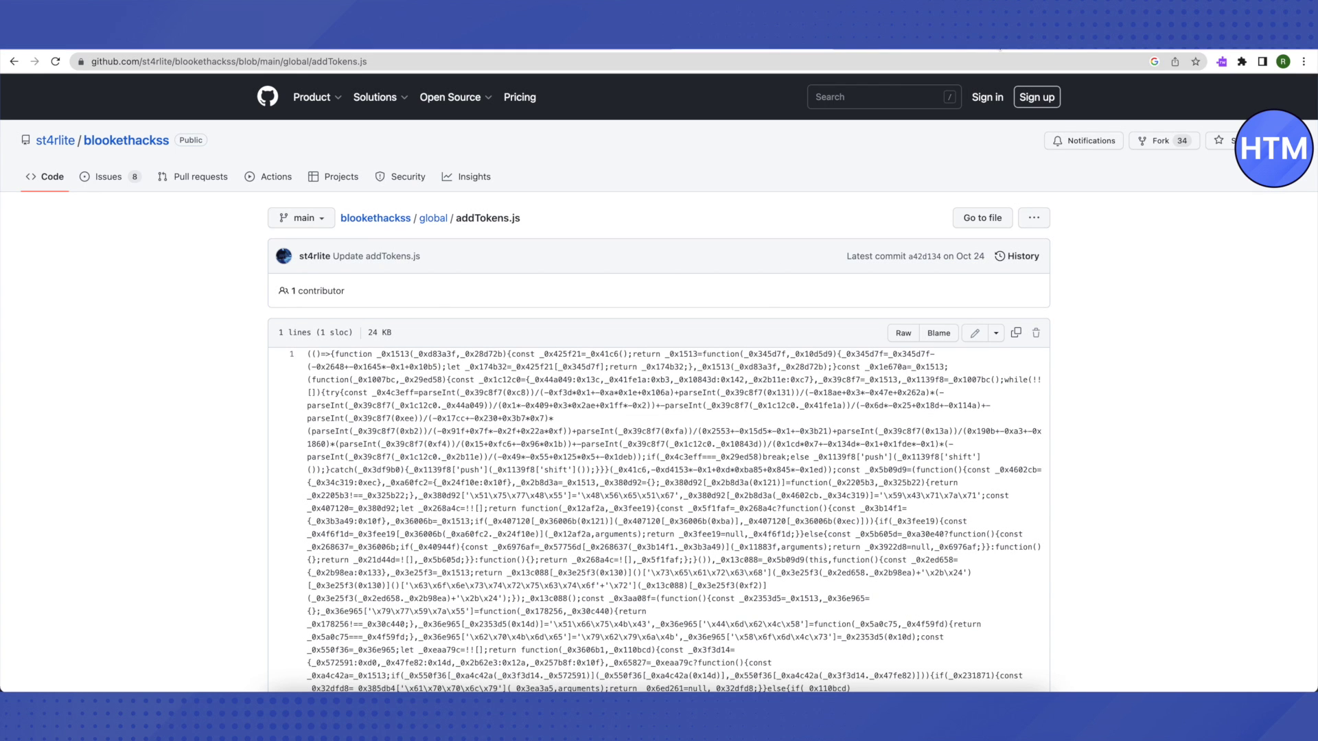
In a new tab on blooket.com, show the Bookmarks list with Blookethack from Chrome's menu
{"action": "key", "text": "ctrl+t"}
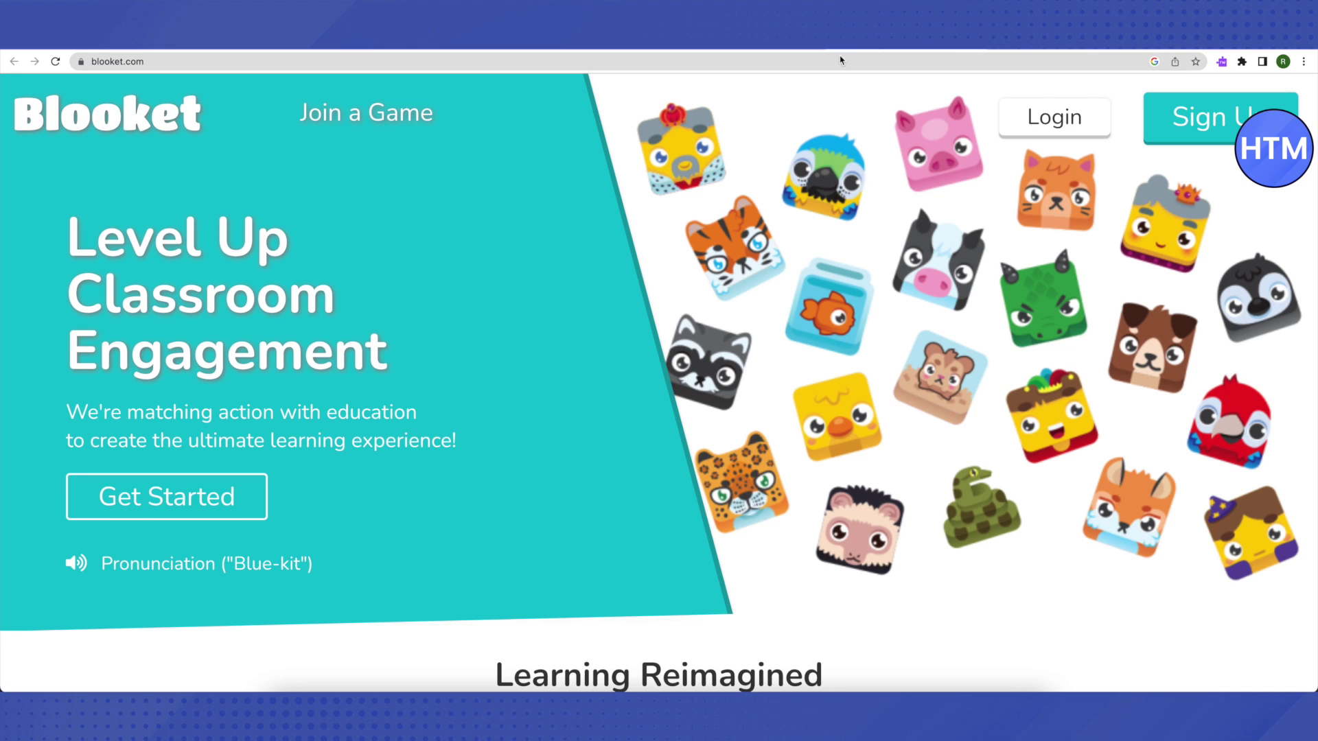
{"action": "left_click", "coordinate": [1303, 63]}
{"action": "mouse_move", "coordinate": [1130, 181]}
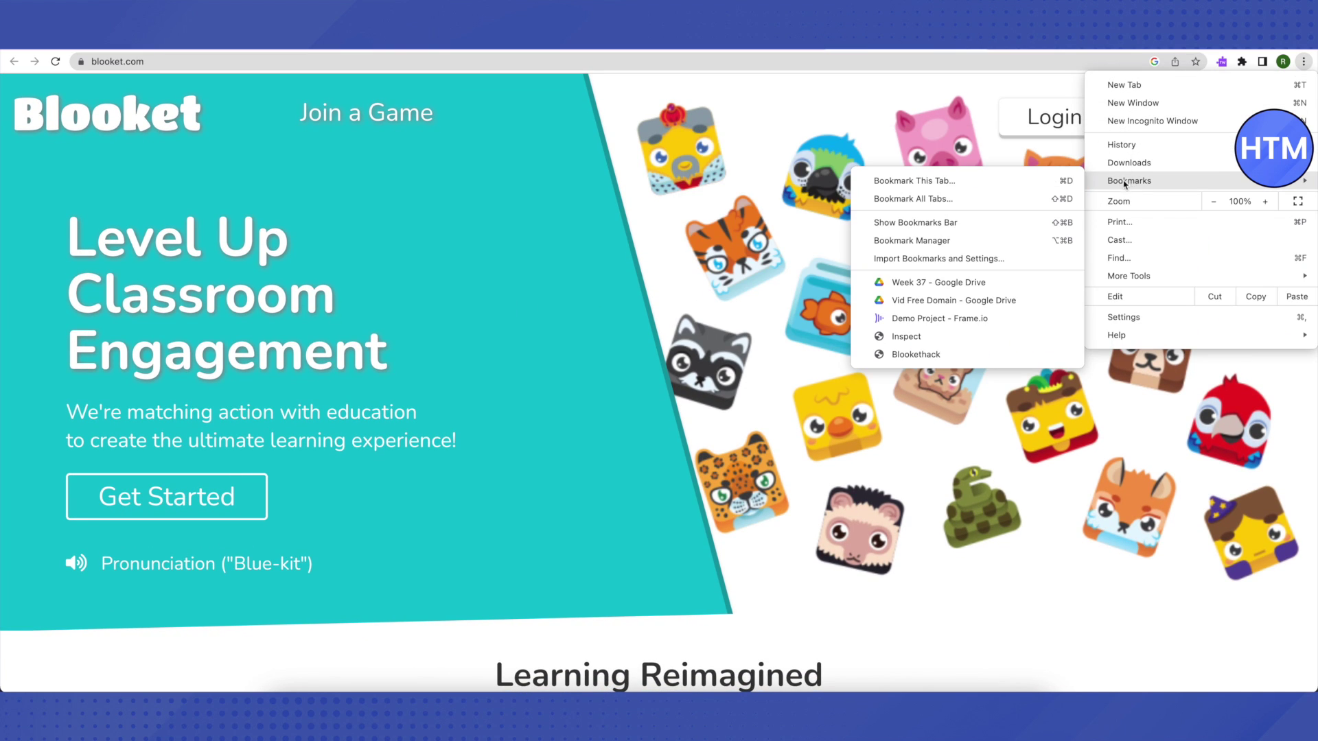